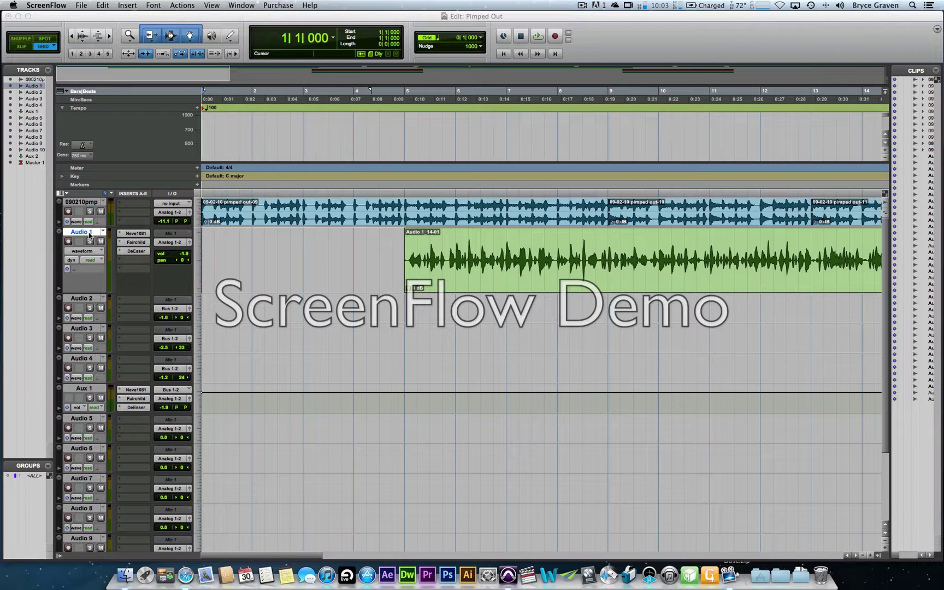
Step: Insert the Q1 (stereo) EQ plug-in on the 090210pmp track and set its band type to a low-pass filter
{"action": "left_click", "coordinate": [138, 206]}
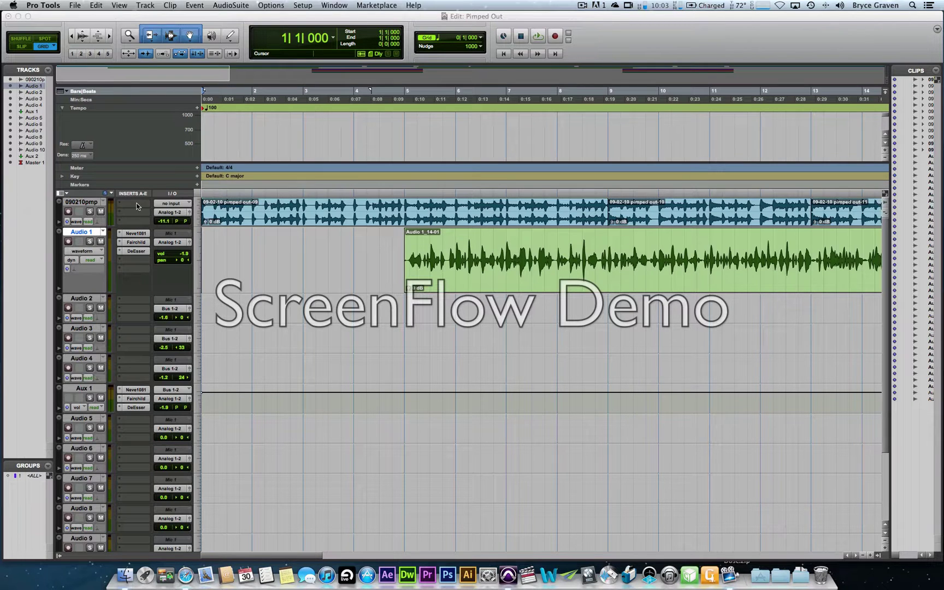
{"action": "mouse_move", "coordinate": [152, 244]}
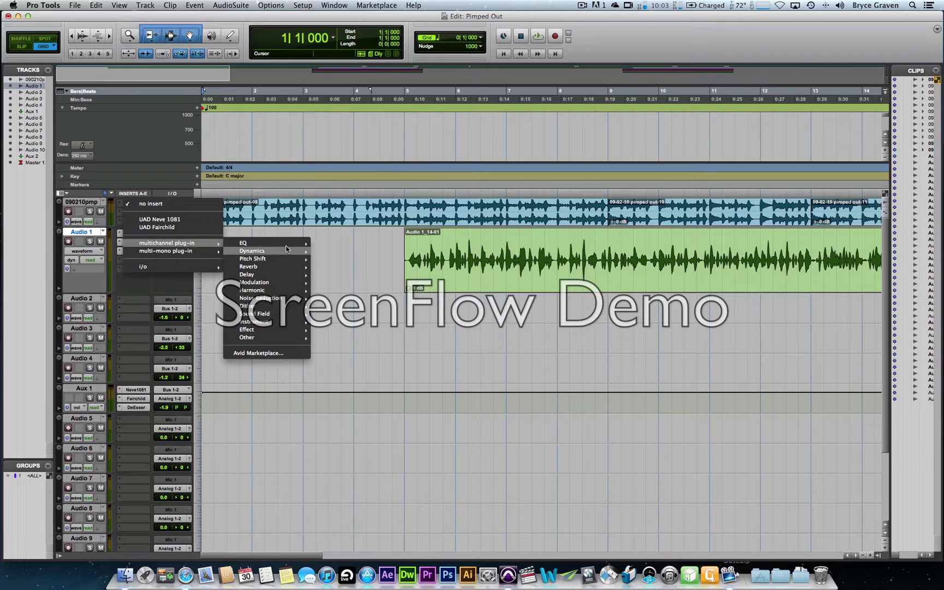
{"action": "mouse_move", "coordinate": [285, 244]}
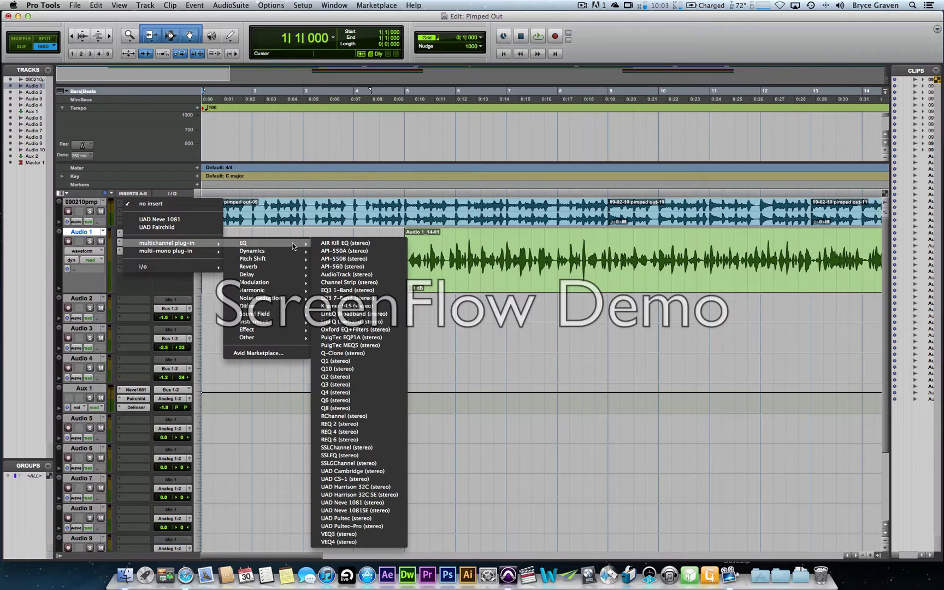
{"action": "left_click", "coordinate": [378, 361]}
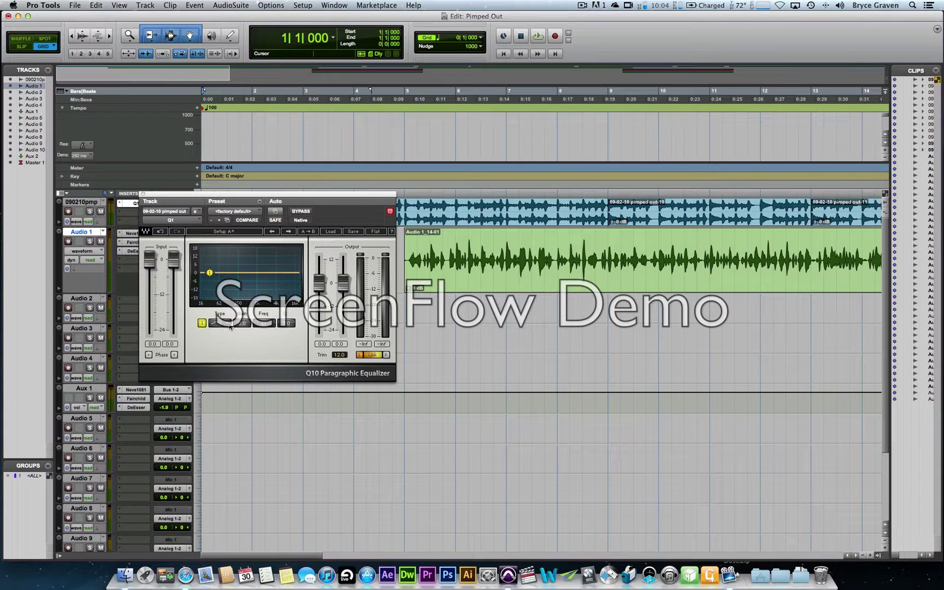
{"action": "left_click", "coordinate": [229, 326]}
{"action": "left_click", "coordinate": [251, 365]}
Step: Enable plug-in automation for the Q1's Band 1 Frq and Band 1 On/Off parameters
{"action": "left_click", "coordinate": [276, 214]}
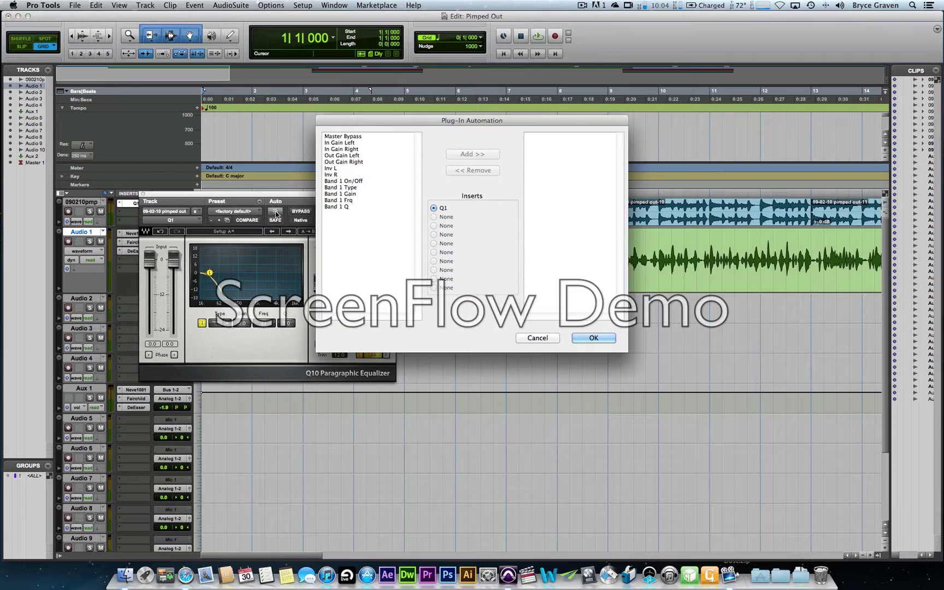
{"action": "left_click", "coordinate": [354, 200]}
{"action": "left_click", "coordinate": [458, 155]}
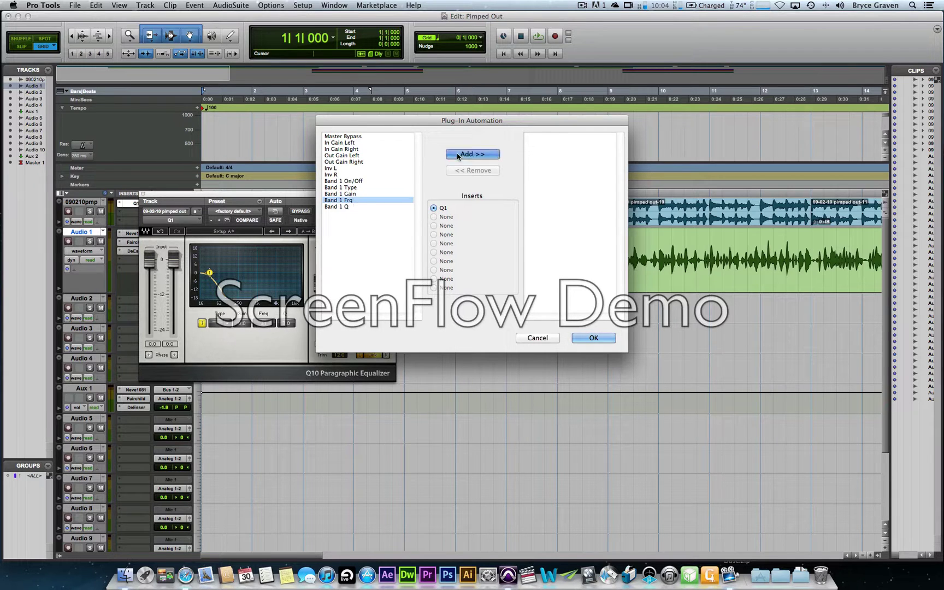
{"action": "left_click", "coordinate": [360, 182]}
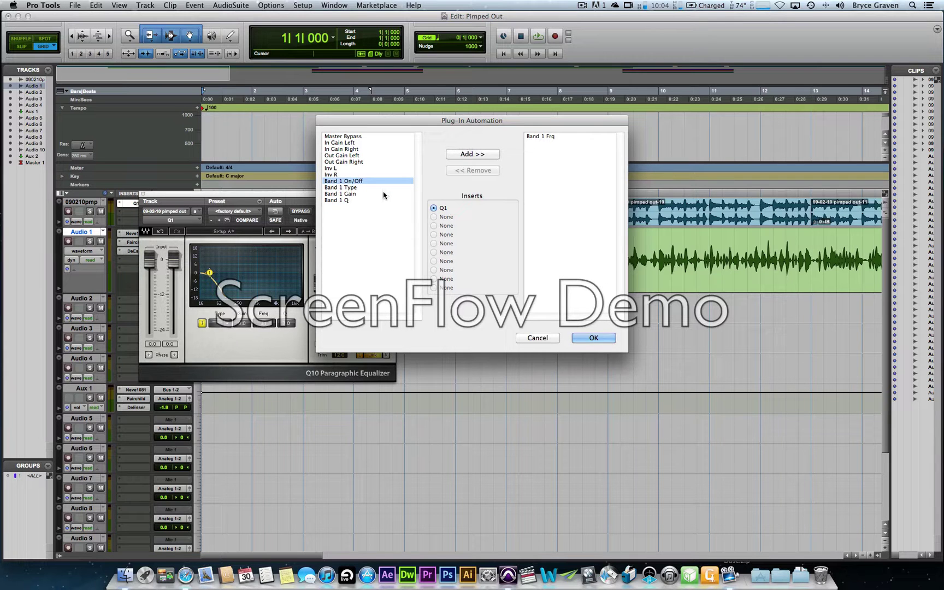
{"action": "left_click", "coordinate": [465, 154]}
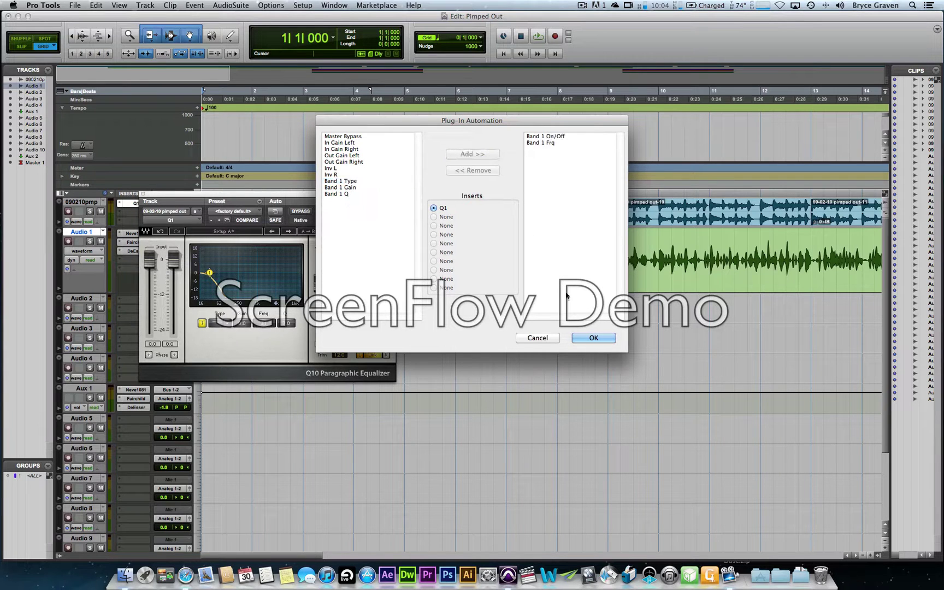
{"action": "left_click", "coordinate": [599, 338]}
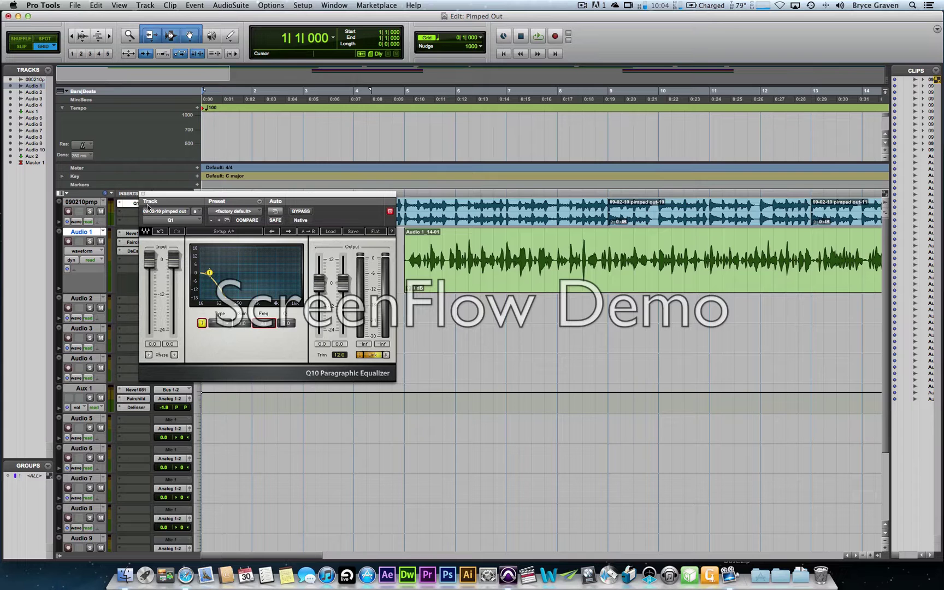
Step: Increase the 090210pmp track's height, display its Q1 Band 1 Frq automation lane, and close the EQ window
{"action": "left_click_drag", "start_coordinate": [156, 196], "coordinate": [361, 216]}
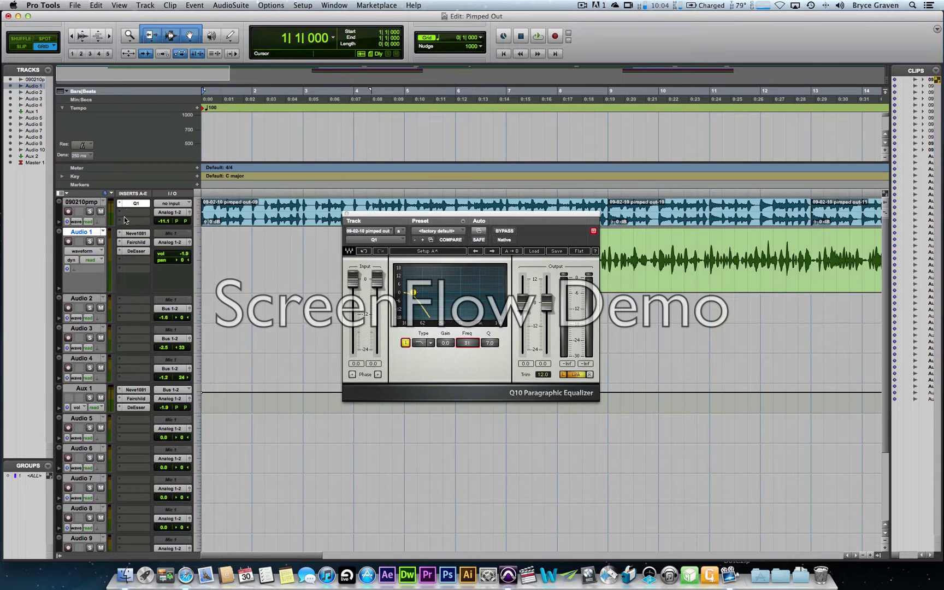
{"action": "left_click_drag", "start_coordinate": [77, 228], "coordinate": [90, 297]}
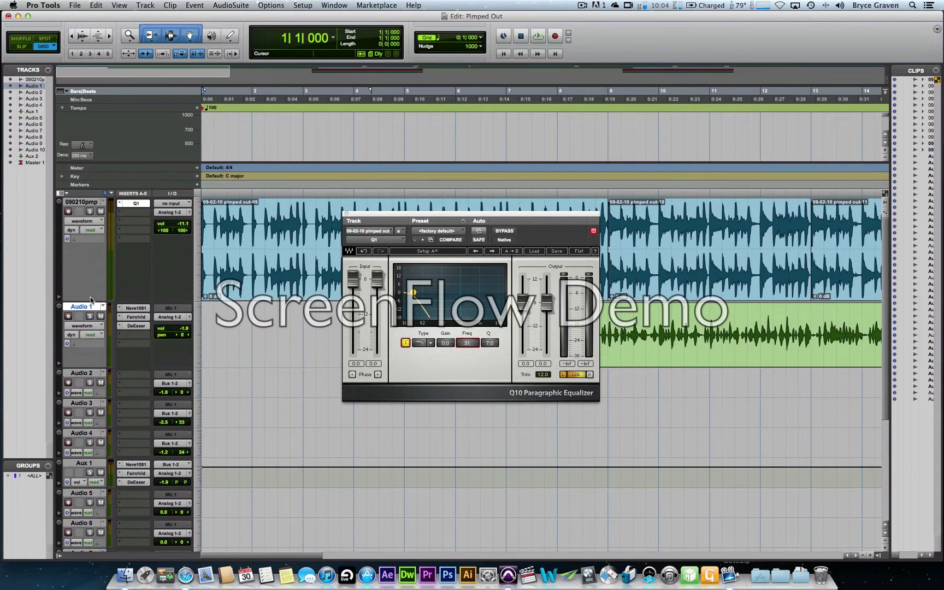
{"action": "left_click", "coordinate": [88, 222]}
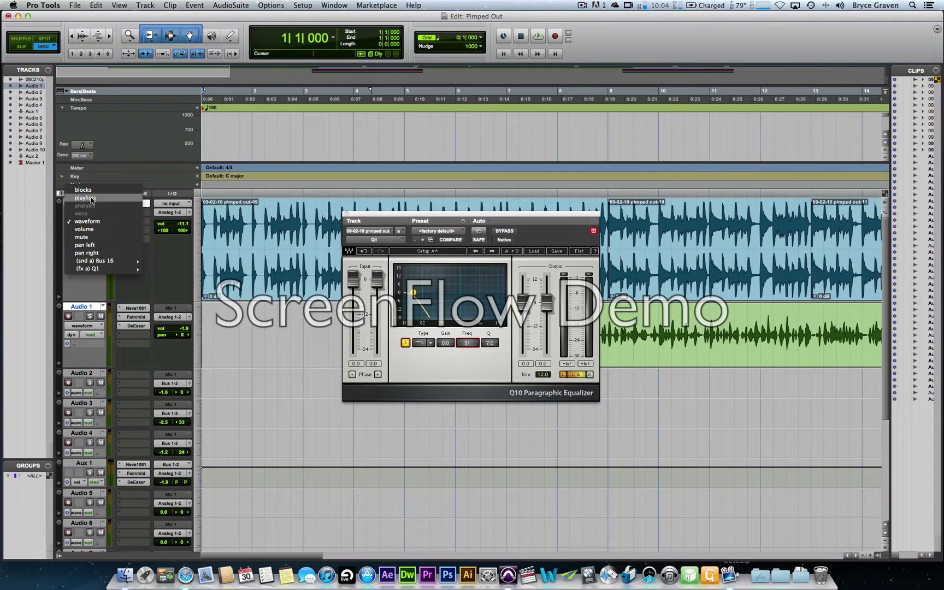
{"action": "left_click", "coordinate": [58, 240]}
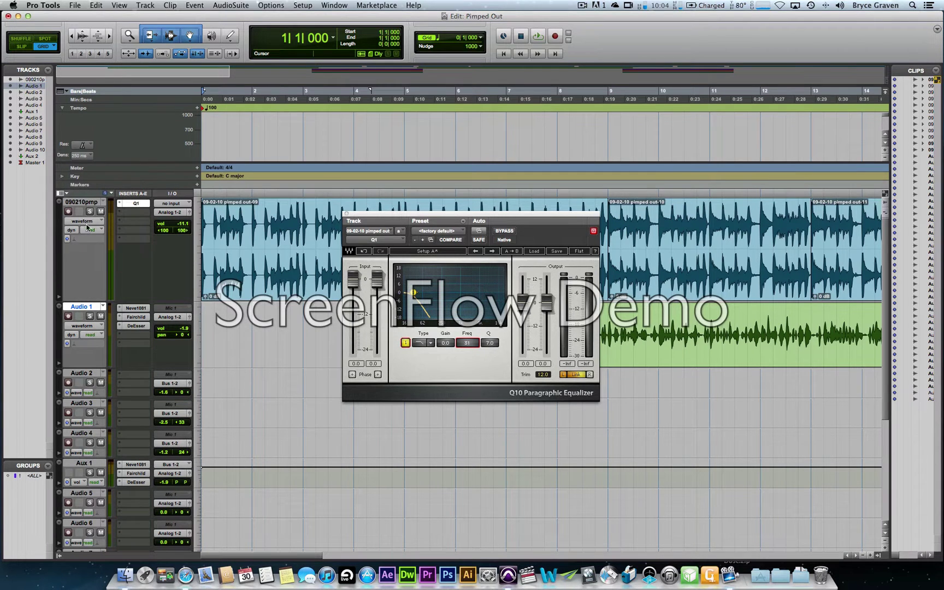
{"action": "left_click", "coordinate": [88, 221]}
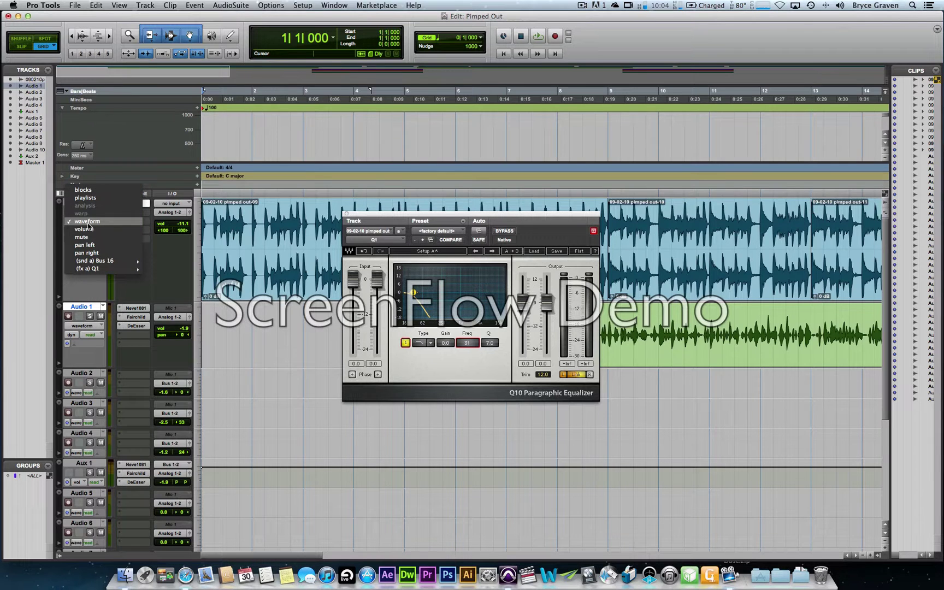
{"action": "mouse_move", "coordinate": [104, 268]}
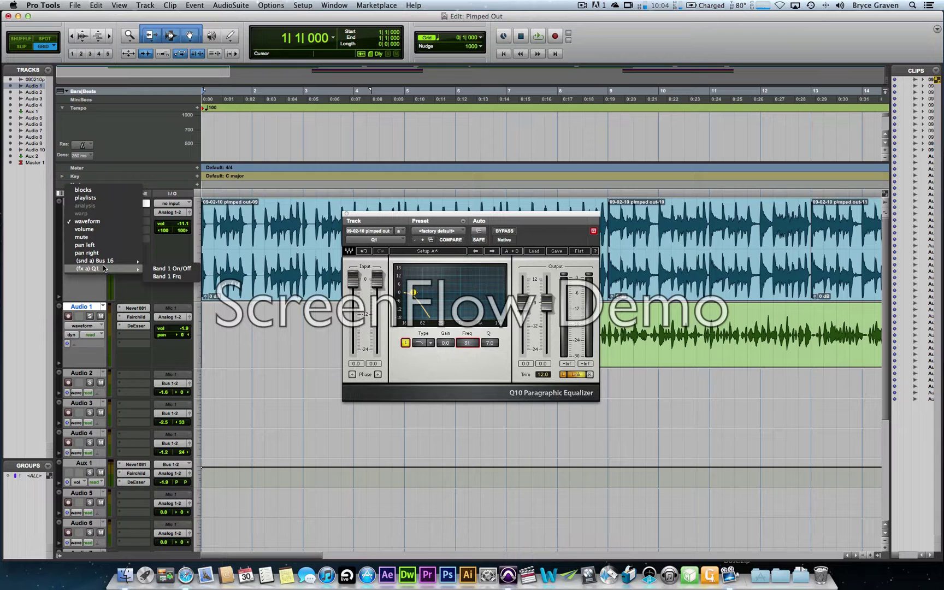
{"action": "left_click", "coordinate": [103, 220]}
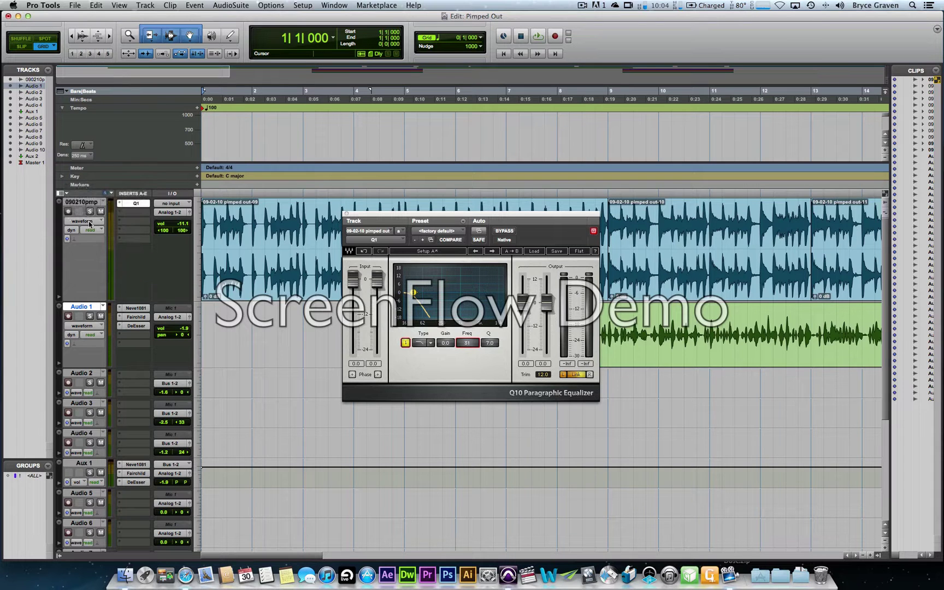
{"action": "left_click", "coordinate": [89, 223]}
{"action": "mouse_move", "coordinate": [96, 271]}
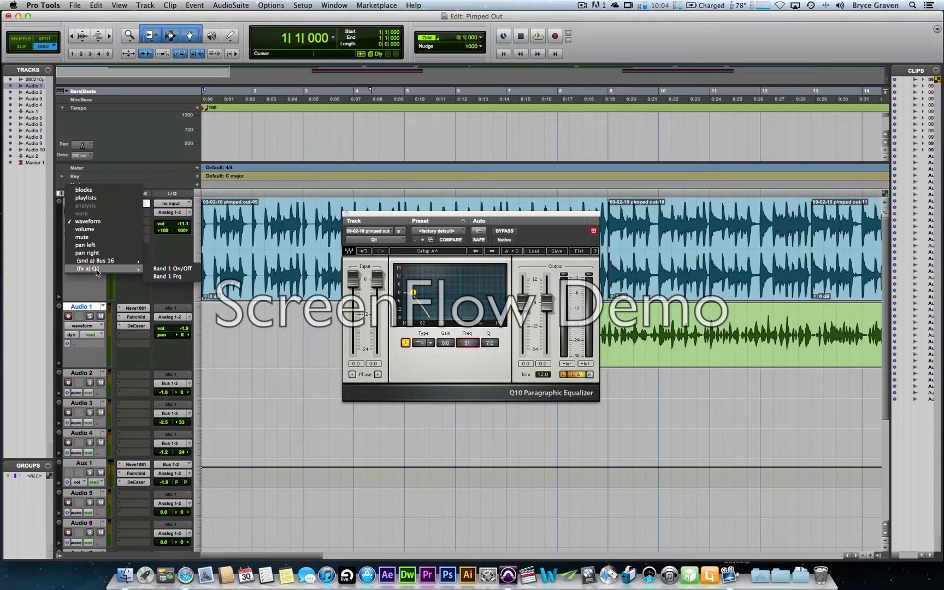
{"action": "left_click", "coordinate": [171, 277]}
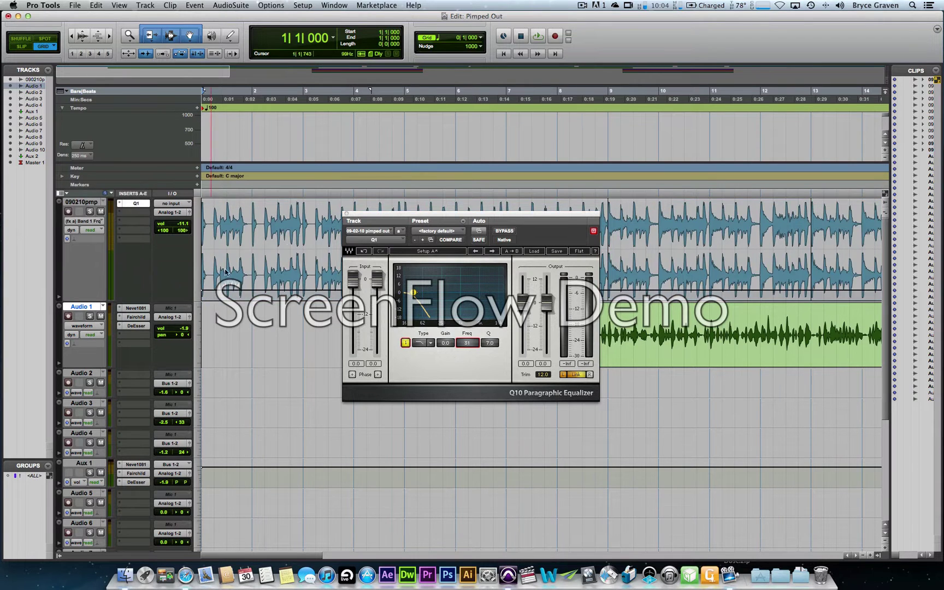
{"action": "left_click", "coordinate": [347, 214]}
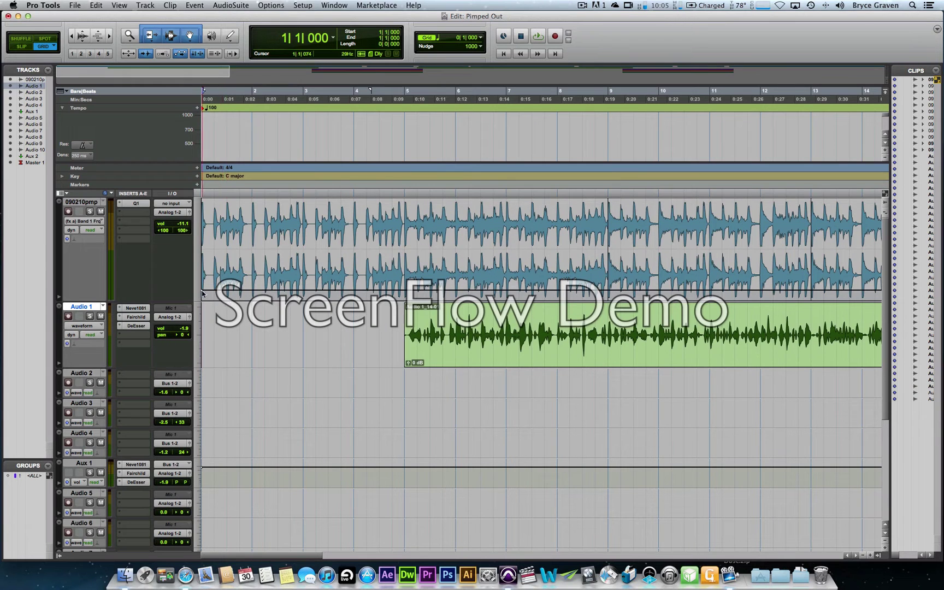
Step: Shape the Band 1 Frq automation to peak at bar 2, dip at bar 3 and rise to maximum at bar 5, then play it back
{"action": "left_click_drag", "start_coordinate": [202, 293], "coordinate": [203, 271]}
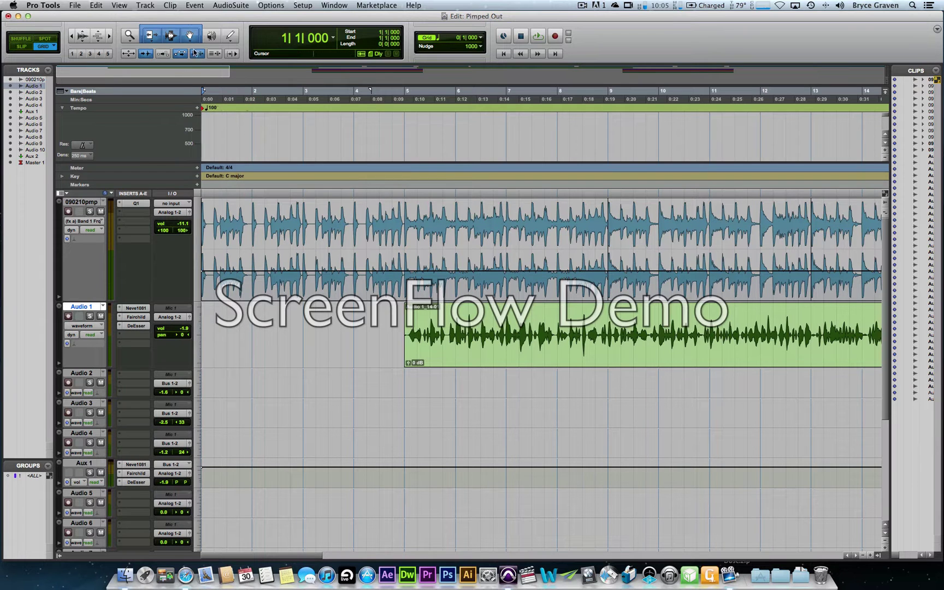
{"action": "left_click", "coordinate": [230, 36]}
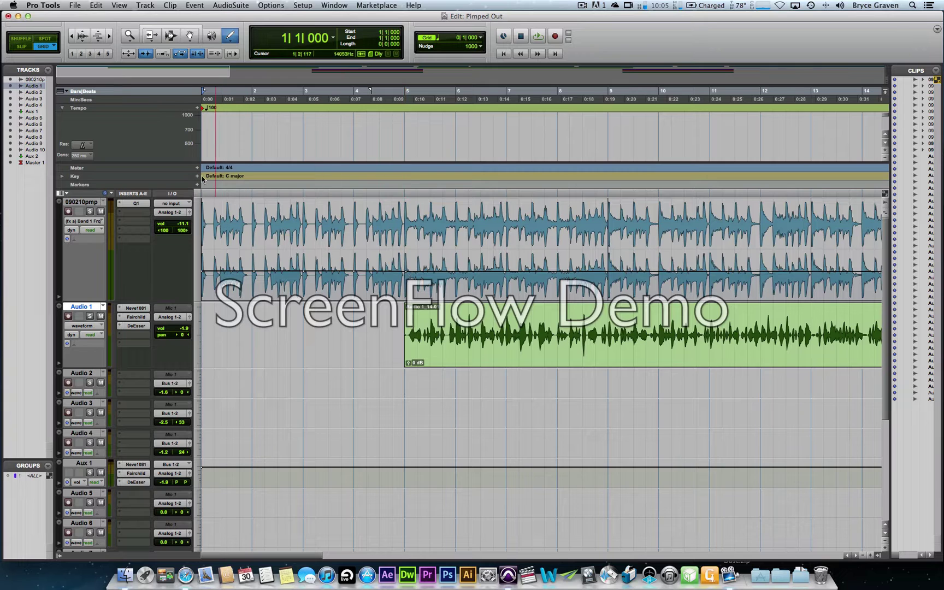
{"action": "left_click", "coordinate": [164, 27]}
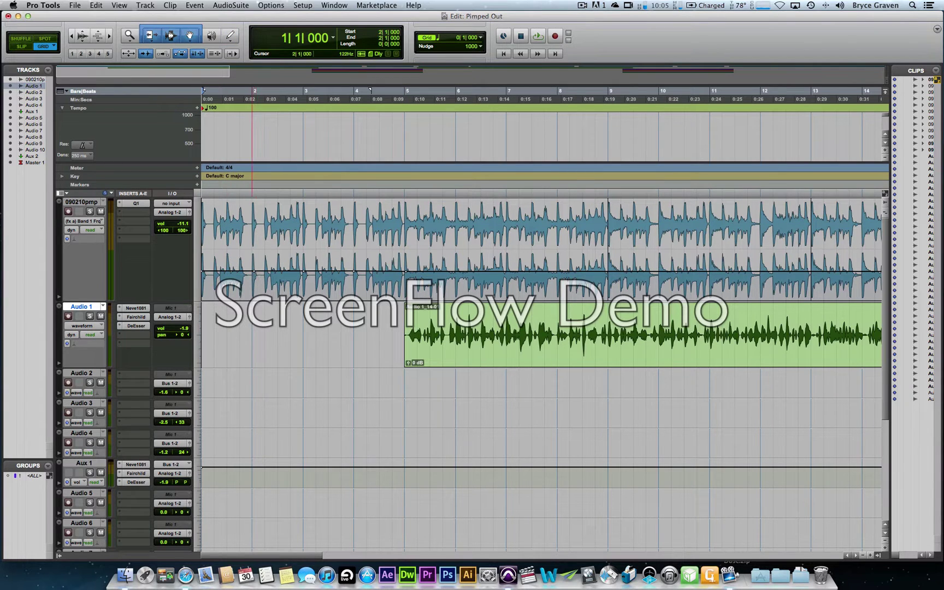
{"action": "left_click_drag", "start_coordinate": [254, 272], "coordinate": [252, 200]}
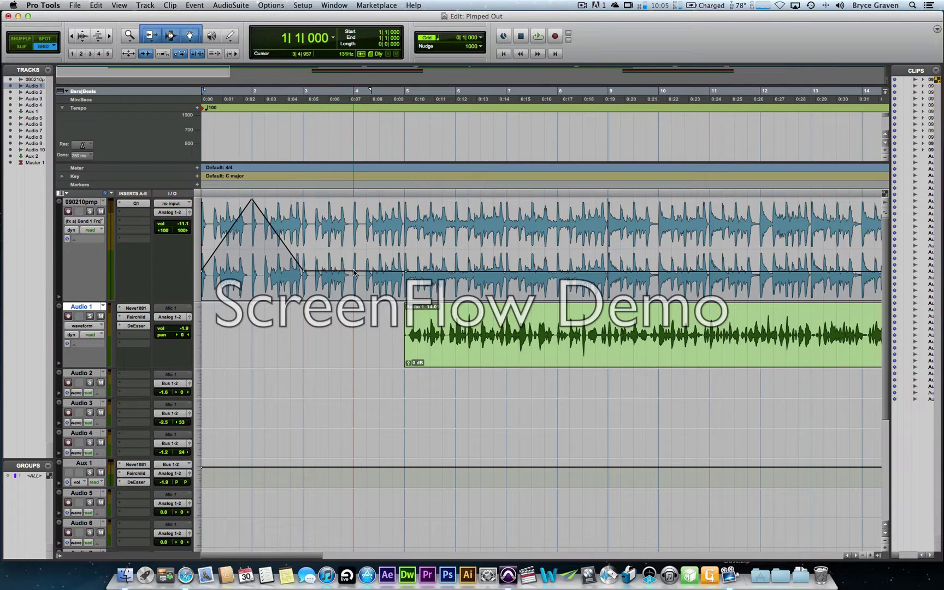
{"action": "left_click_drag", "start_coordinate": [354, 271], "coordinate": [354, 201]}
{"action": "left_click", "coordinate": [405, 271]}
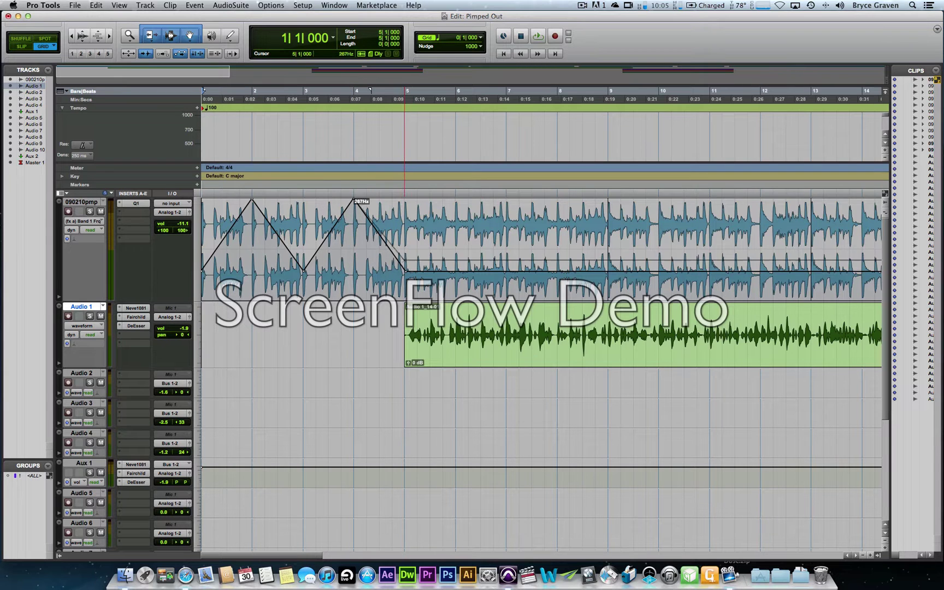
{"action": "mouse_move", "coordinate": [405, 271]}
{"action": "left_mouse_down"}
{"action": "mouse_move", "coordinate": [405, 198]}
{"action": "mouse_move", "coordinate": [342, 201]}
{"action": "mouse_move", "coordinate": [354, 200]}
{"action": "mouse_move", "coordinate": [354, 235]}
{"action": "left_mouse_up"}
{"action": "left_click", "coordinate": [360, 199]}
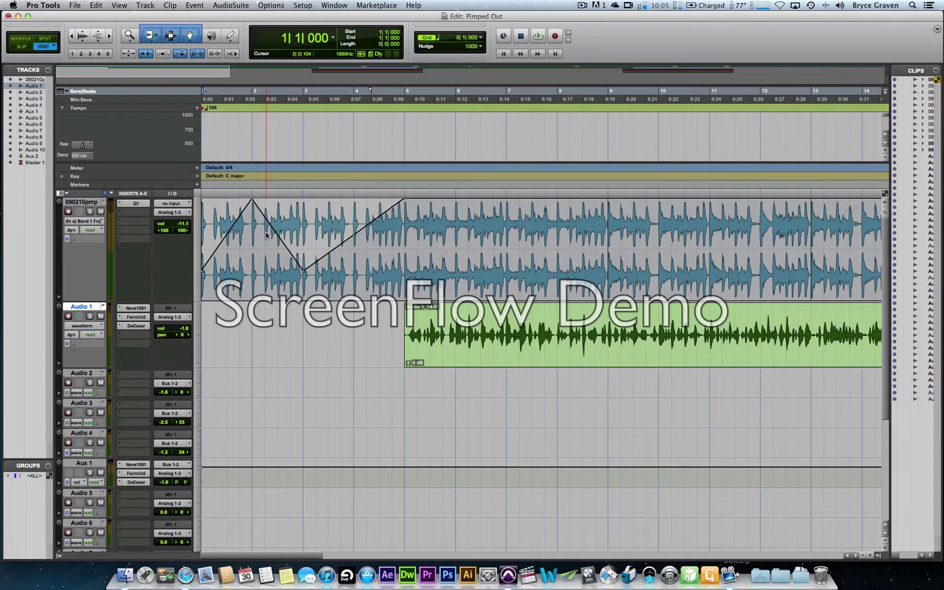
{"action": "key", "text": "space"}
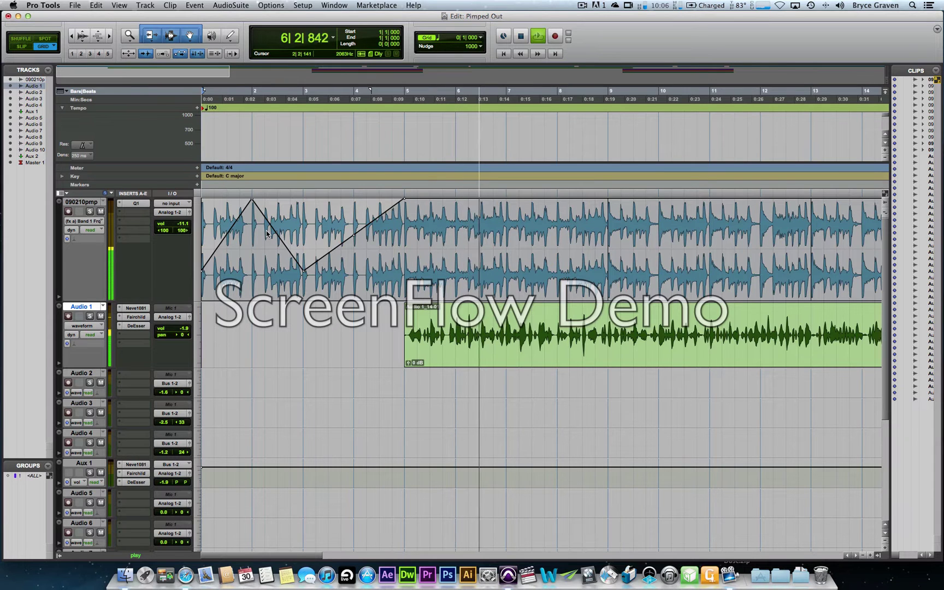
{"action": "key", "text": "space"}
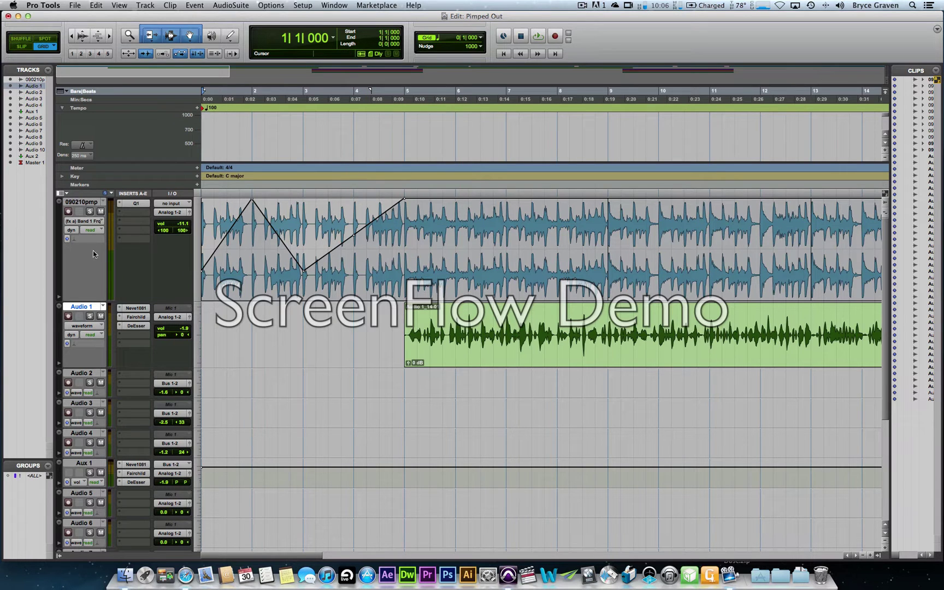
Step: Switch the 090210pmp track's view to the Q1 Band 1 On/Off automation lane
{"action": "left_click", "coordinate": [86, 222]}
{"action": "mouse_move", "coordinate": [102, 223]}
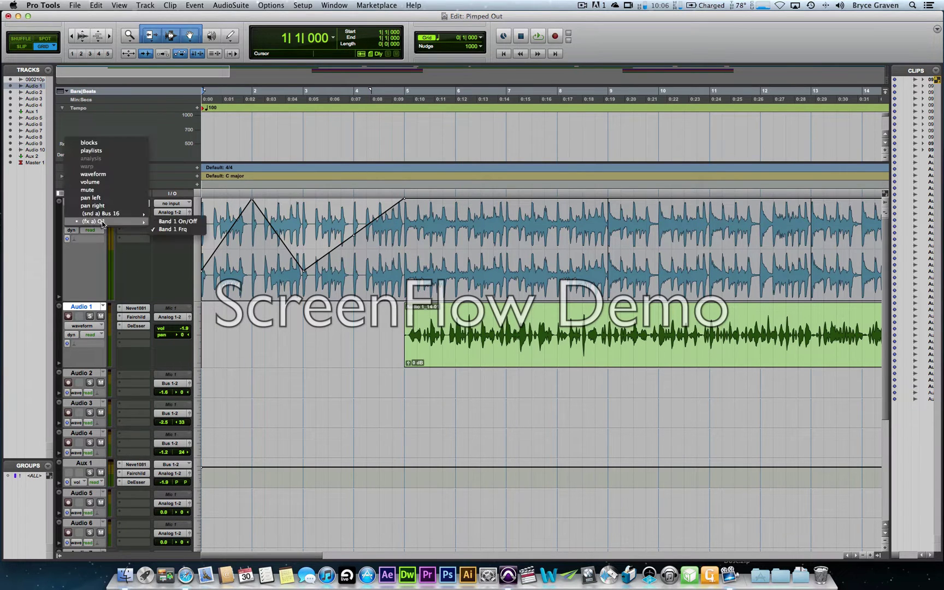
{"action": "left_click", "coordinate": [187, 222]}
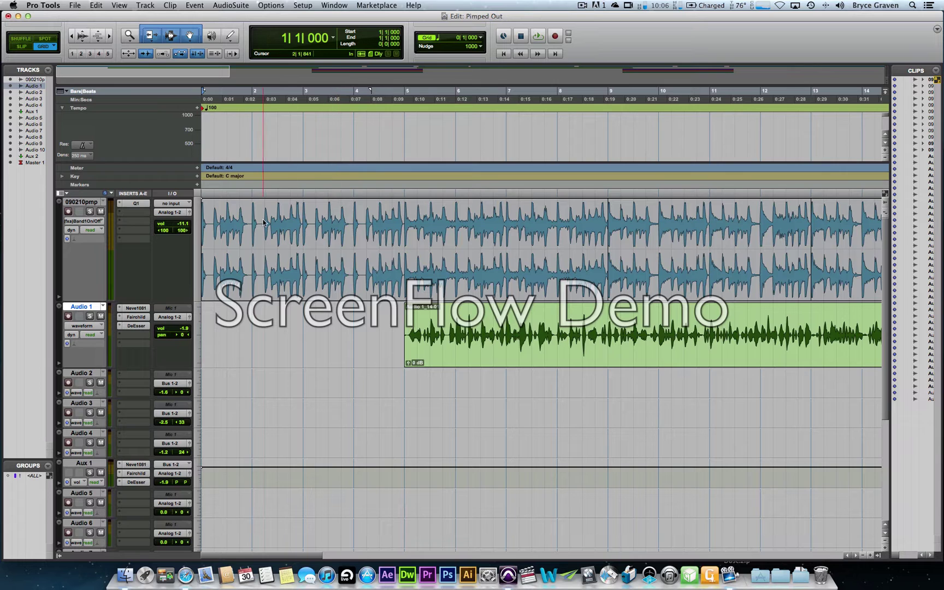
Step: Automate the Q1's Band 1 off from bar 1 to bar 5 and on from bar 5 onward
{"action": "left_click", "coordinate": [228, 36]}
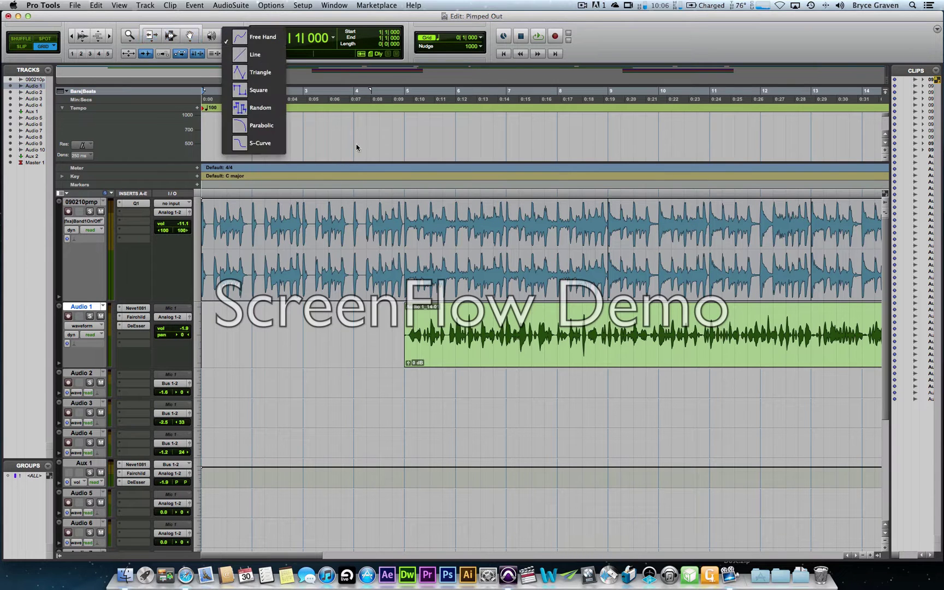
{"action": "left_click", "coordinate": [257, 37]}
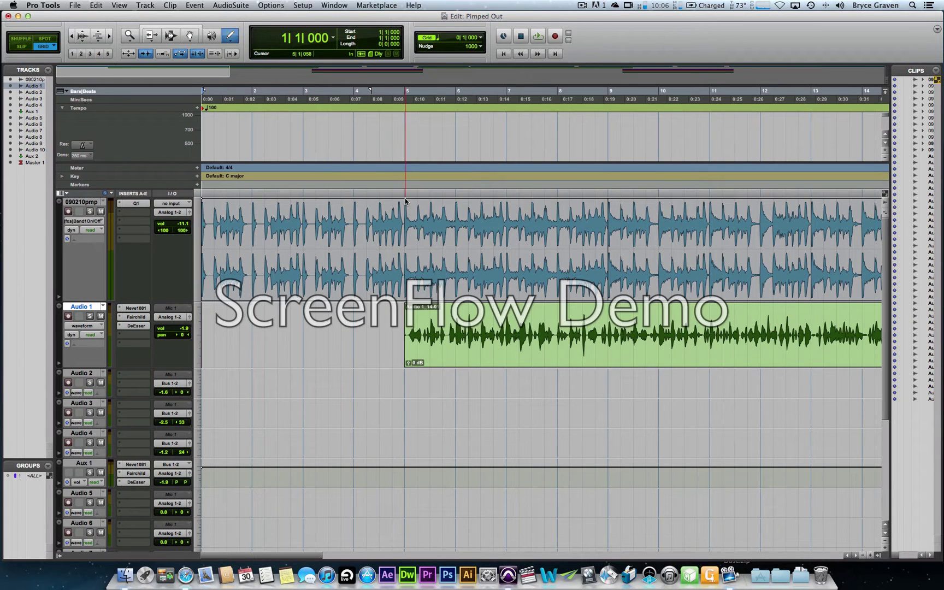
{"action": "left_click", "coordinate": [173, 30]}
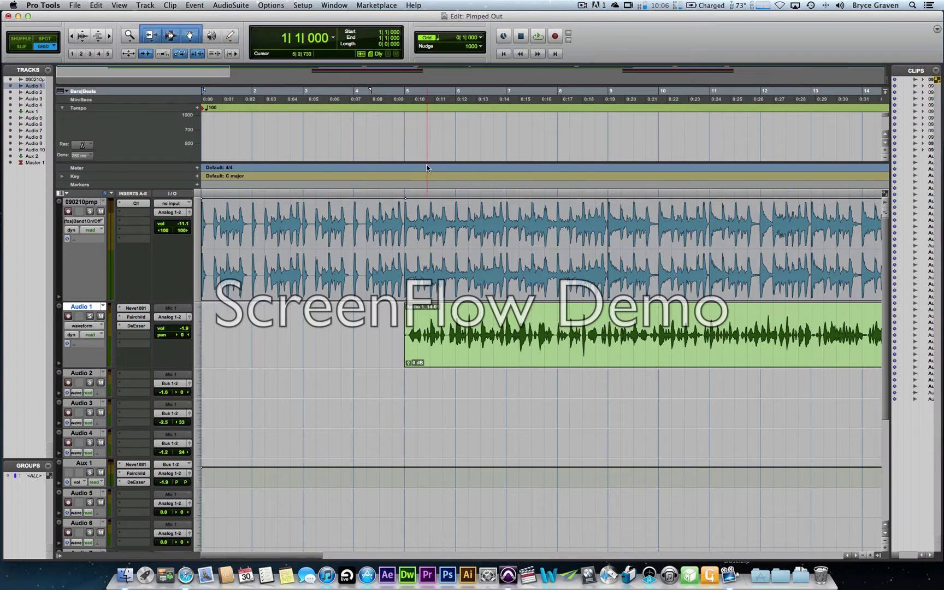
{"action": "left_click", "coordinate": [421, 261]}
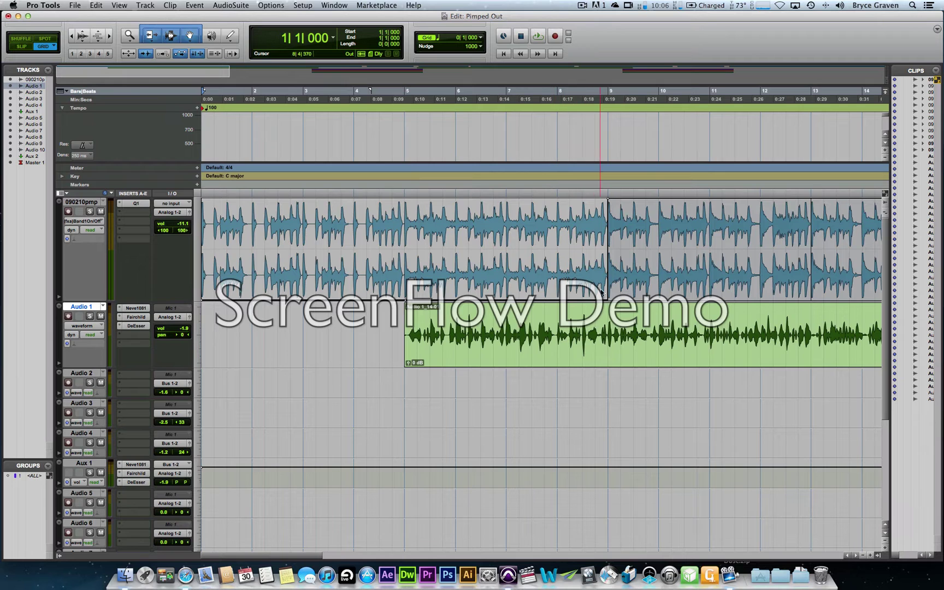
{"action": "left_click", "coordinate": [189, 36]}
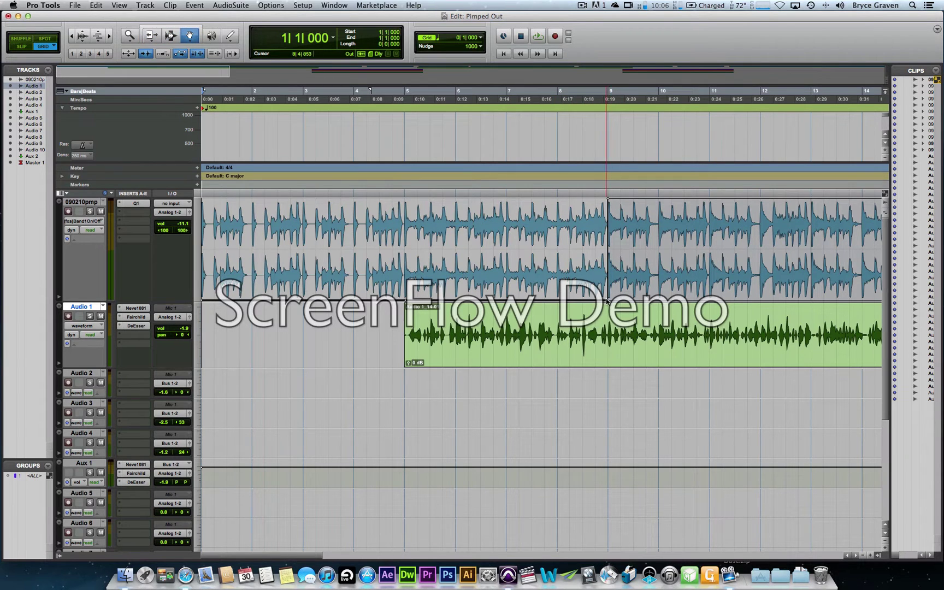
{"action": "left_click", "coordinate": [430, 256]}
{"action": "key", "text": "Return"}
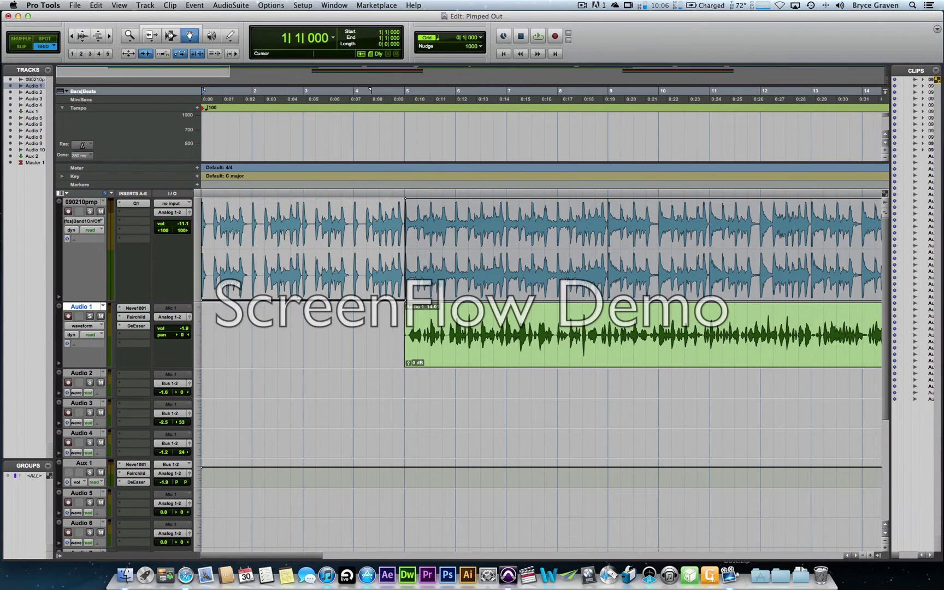
Step: Open the 090210pmp track's Q1 EQ window, play the opening briefly to check Band 1's state, and move the window clear of the automation
{"action": "left_click", "coordinate": [136, 203]}
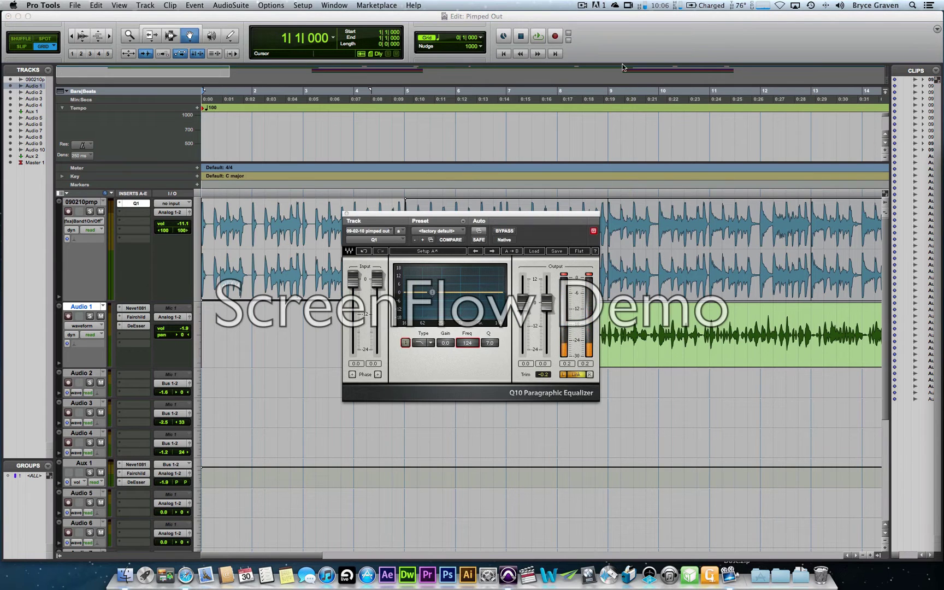
{"action": "key", "text": "space"}
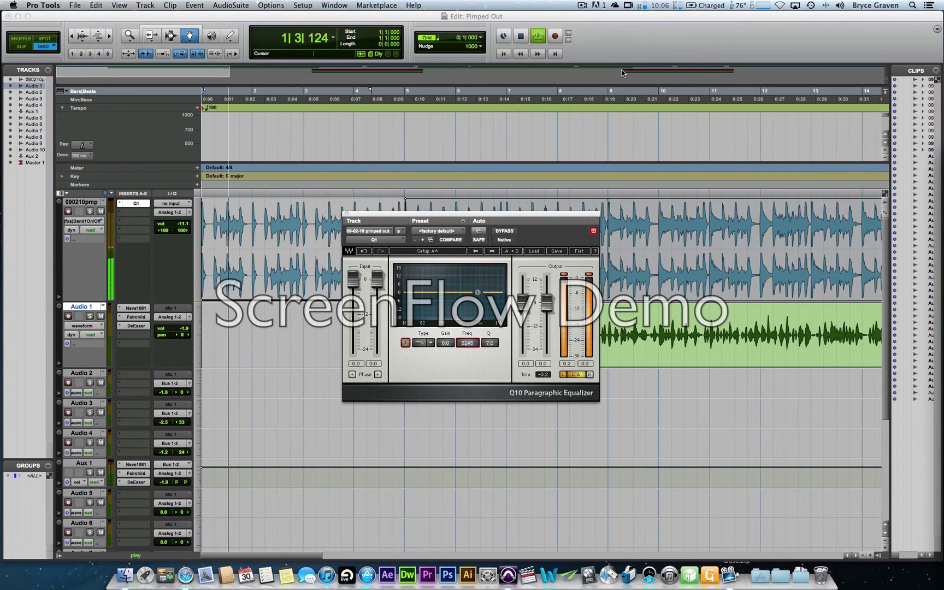
{"action": "key", "text": "space"}
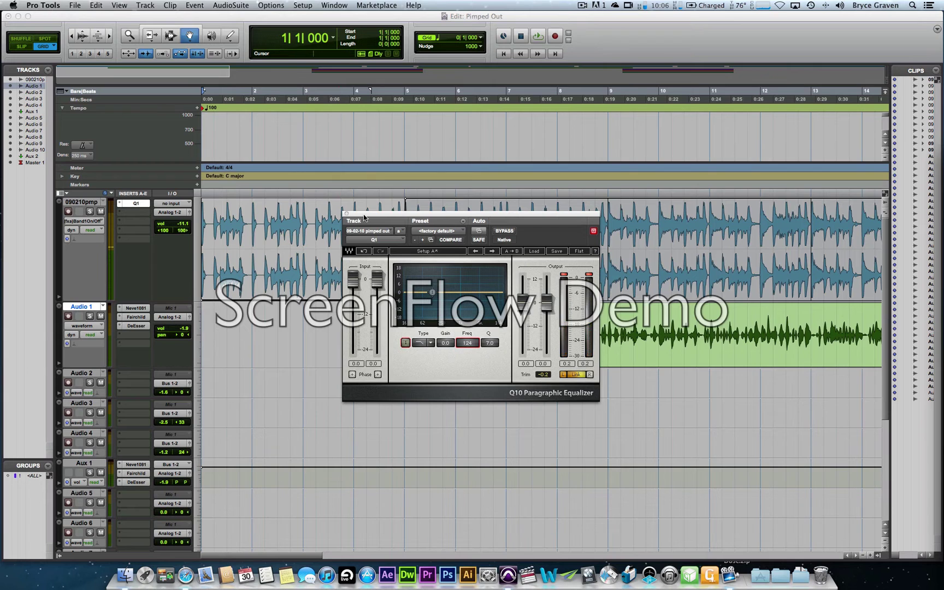
{"action": "left_click_drag", "start_coordinate": [344, 213], "coordinate": [519, 278]}
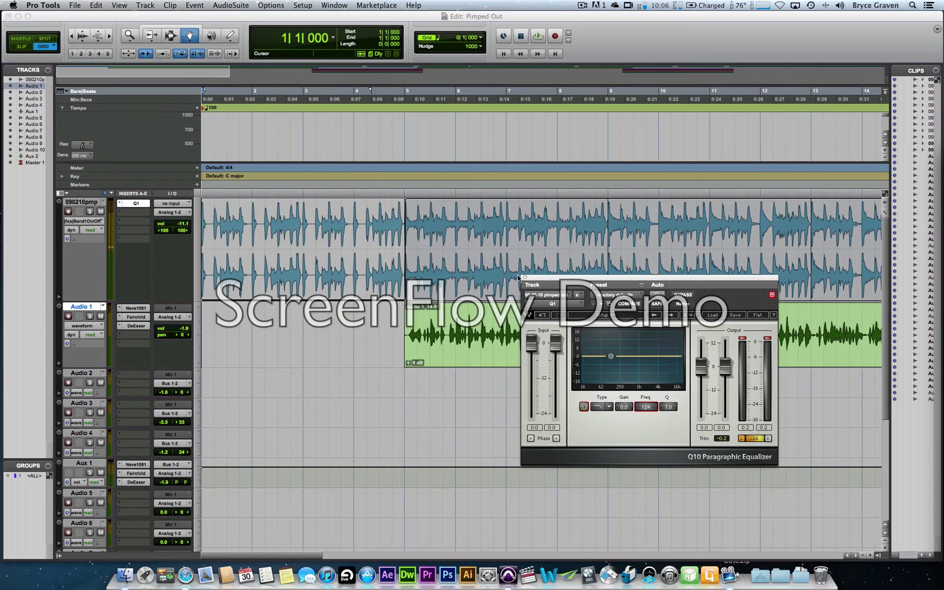
Step: Reverse the Q1 Band 1 On/Off automation on 090210pmp so it is on from bar 1 to bar 5 and off from bar 5 onward
{"action": "left_click", "coordinate": [383, 302]}
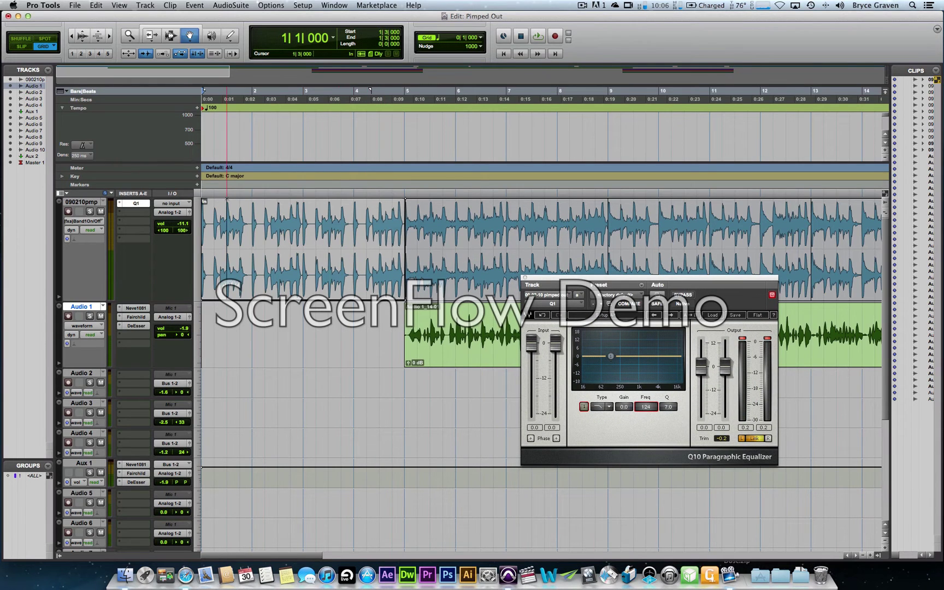
{"action": "left_click", "coordinate": [223, 196]}
{"action": "left_click_drag", "start_coordinate": [223, 195], "coordinate": [418, 197]}
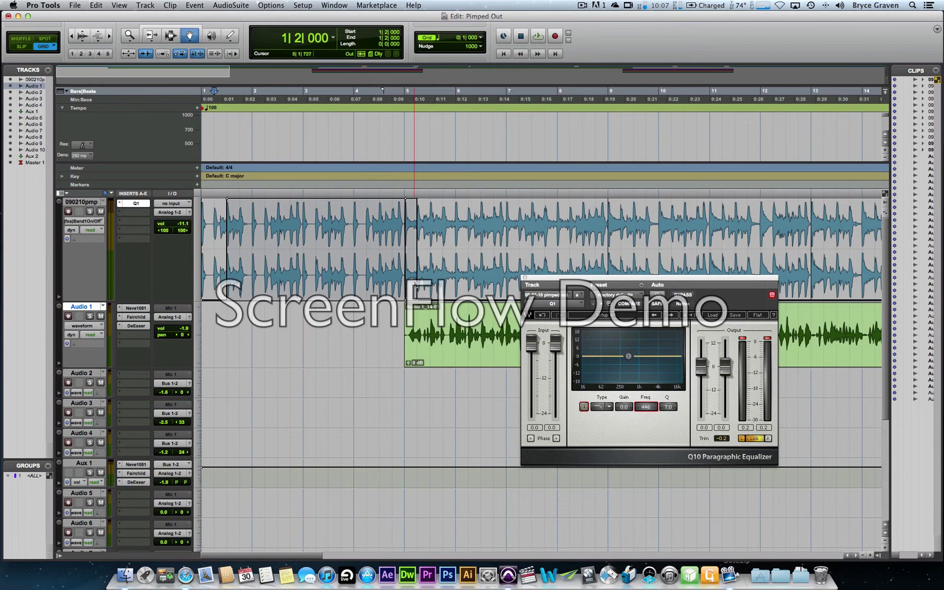
{"action": "left_click", "coordinate": [404, 282]}
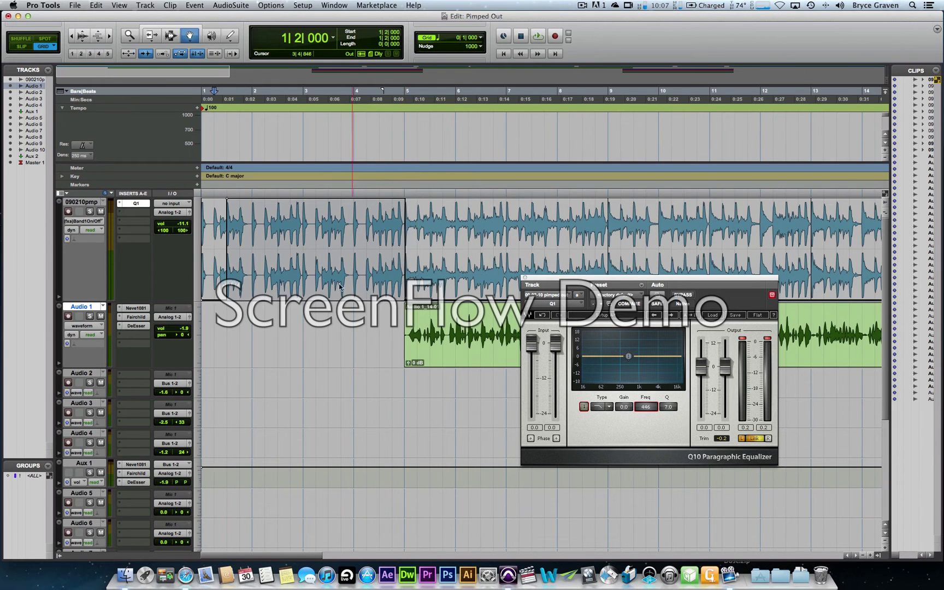
{"action": "left_click", "coordinate": [204, 201]}
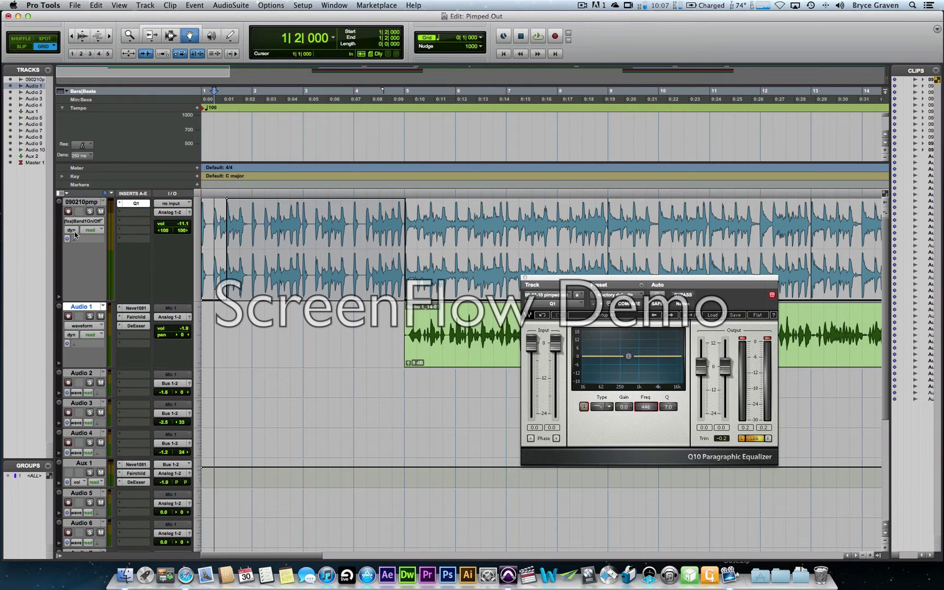
{"action": "left_click", "coordinate": [216, 251]}
Step: Play the session from the start to check the filter sweep and its switch-off at bar 5, then close the Q1 window
{"action": "key", "text": "Return"}
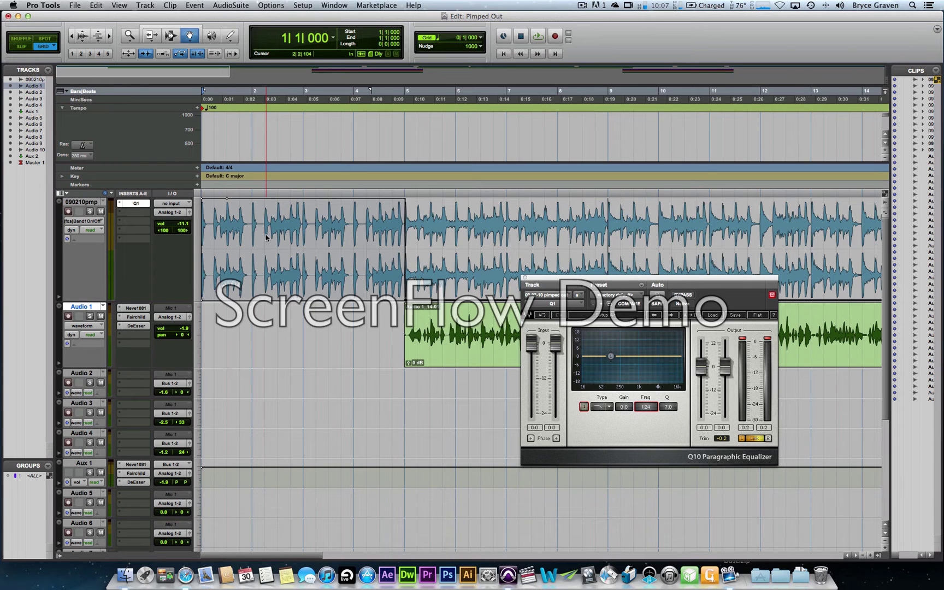
{"action": "key", "text": "space"}
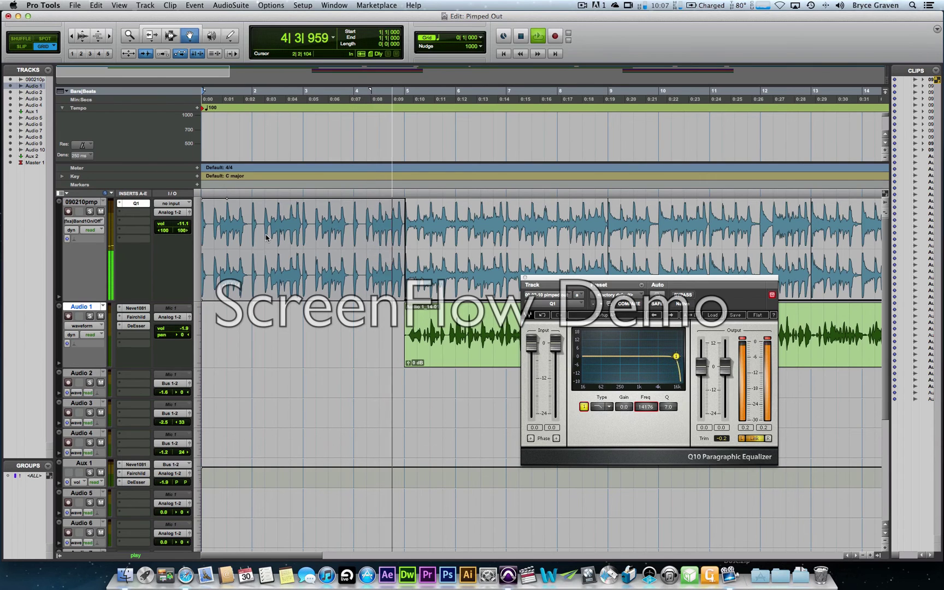
{"action": "key", "text": "space"}
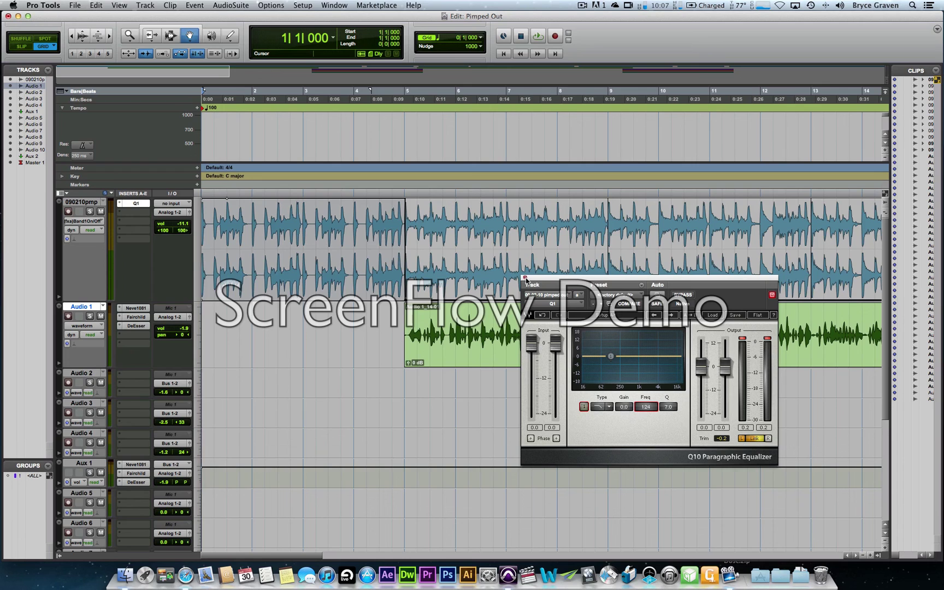
{"action": "left_click", "coordinate": [525, 279]}
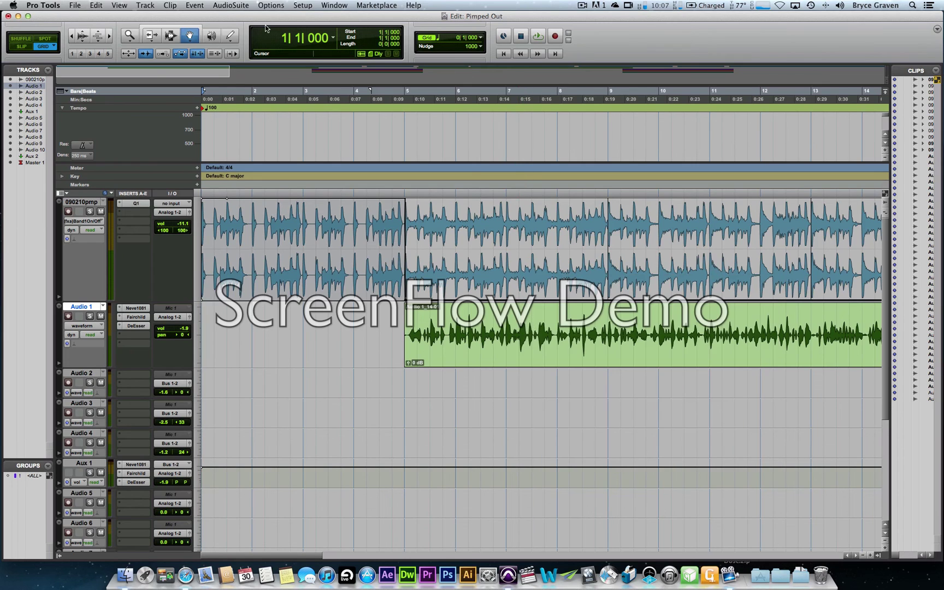